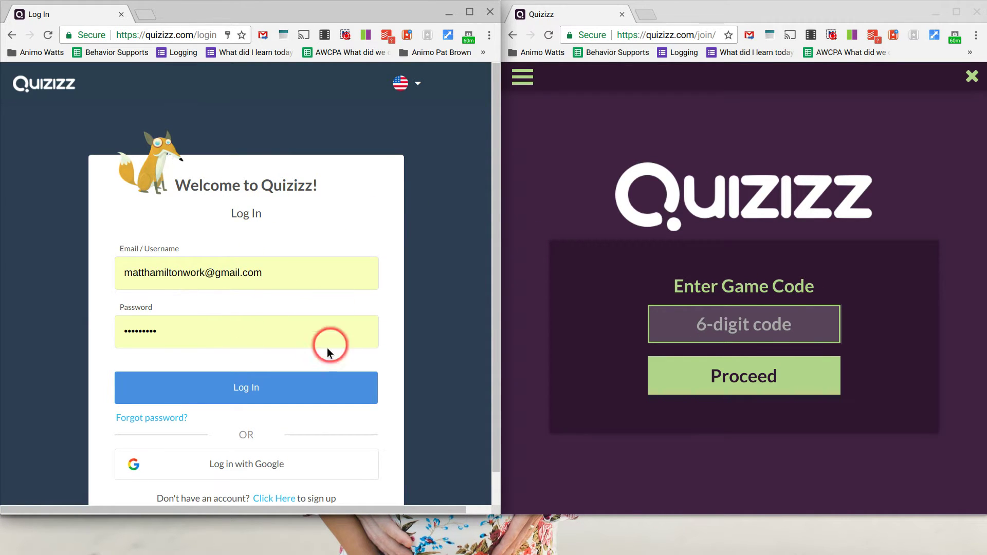
Step: Log in with the prefilled credentials and open the published Chapter 9 Review quiz from the account's own quizzes
left_click(287, 393)
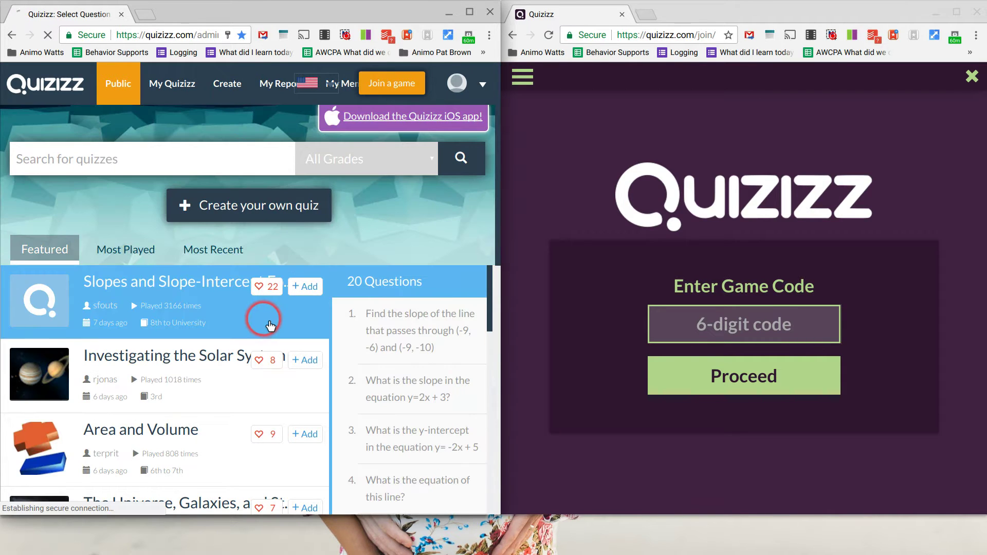
left_click(182, 90)
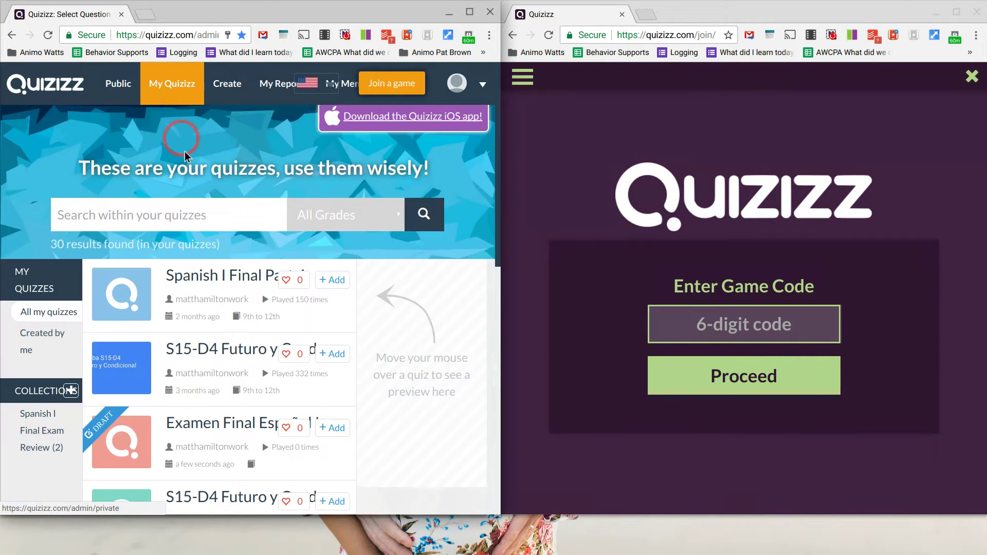
scroll(221, 262, "down", 5)
scroll(227, 298, "down", 6)
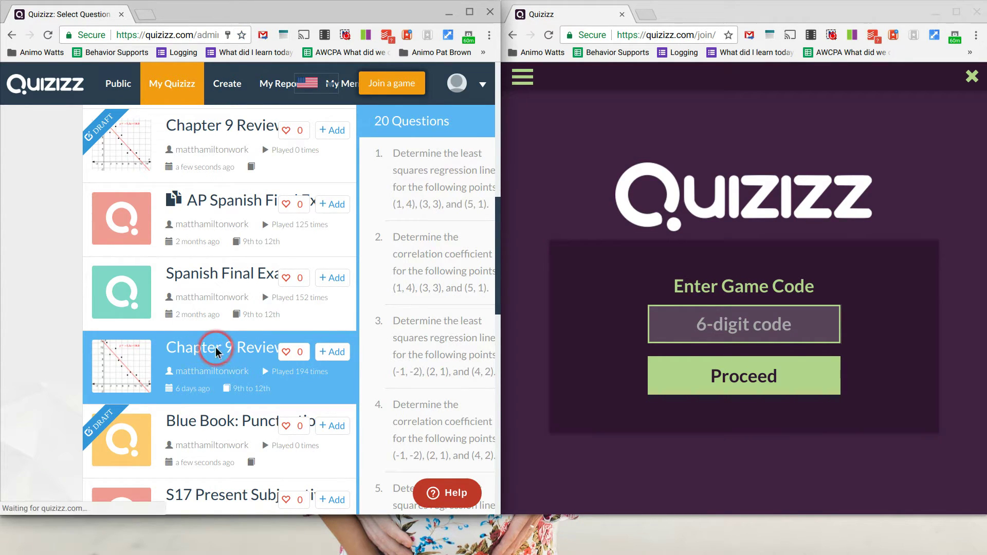
left_click(222, 355)
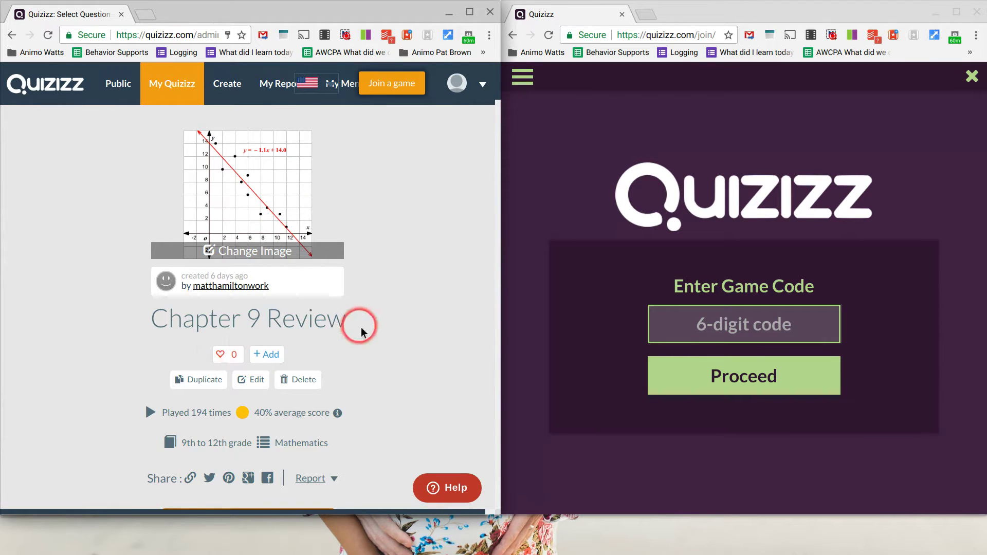
Step: Look over the Chapter 9 Review quiz page and begin setting up a live game of the quiz
scroll(364, 324, "down", 6)
scroll(368, 321, "down", 5)
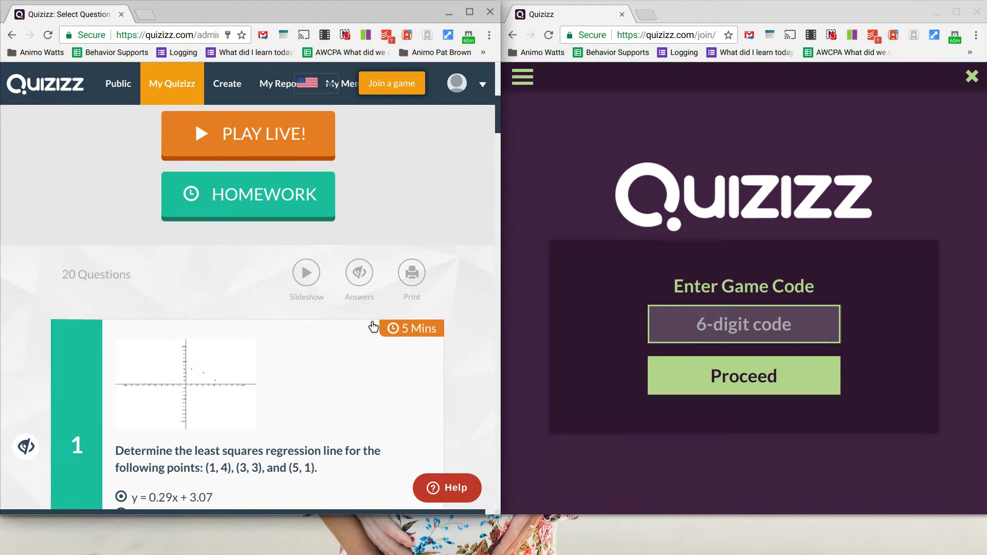
scroll(368, 321, "up", 11)
left_click(212, 318)
left_click(291, 319)
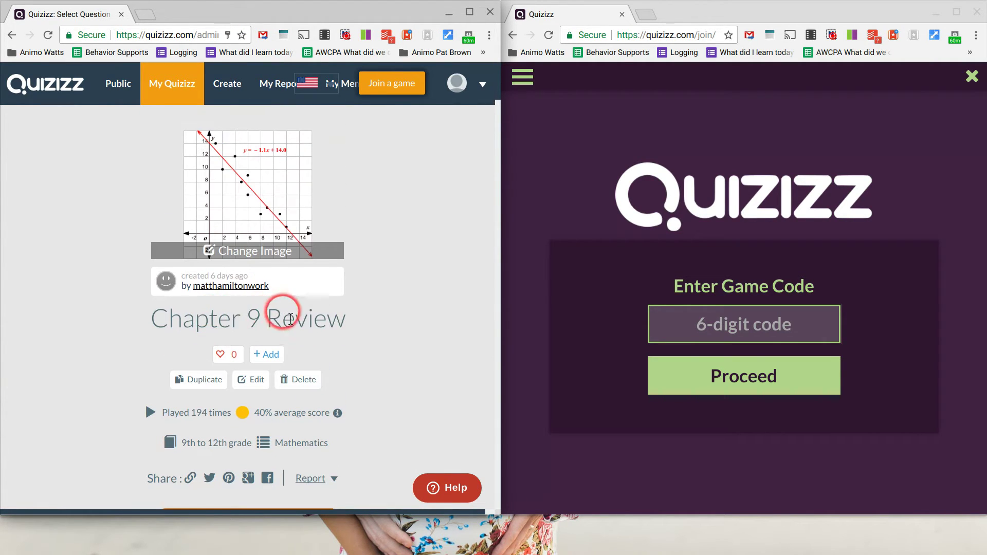
scroll(264, 188, "down", 3)
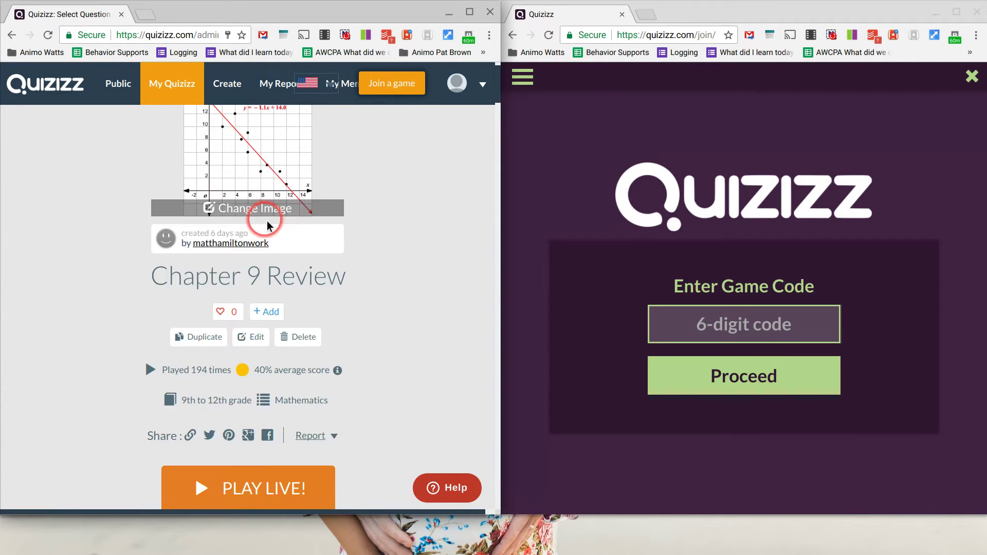
scroll(281, 257, "down", 2)
left_click(270, 294)
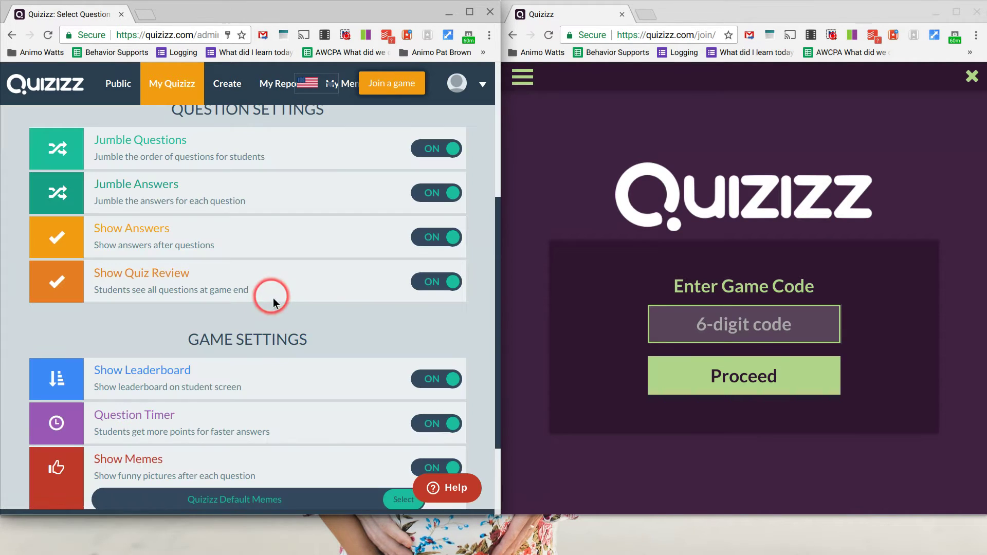
Step: Turn off Question Timer, Show Memes and Play Music, and proceed with these settings to the game lobby
scroll(283, 267, "up", 1)
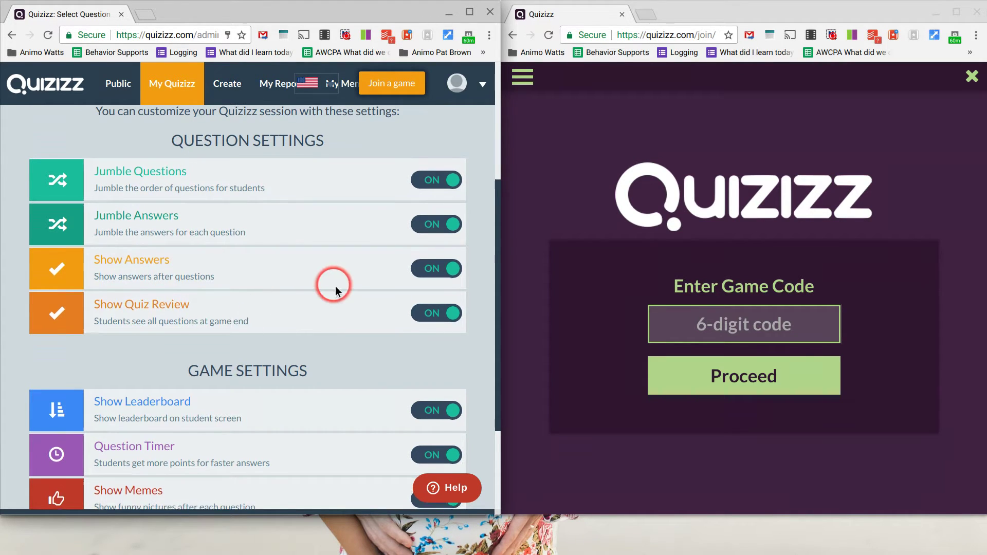
scroll(332, 278, "down", 3)
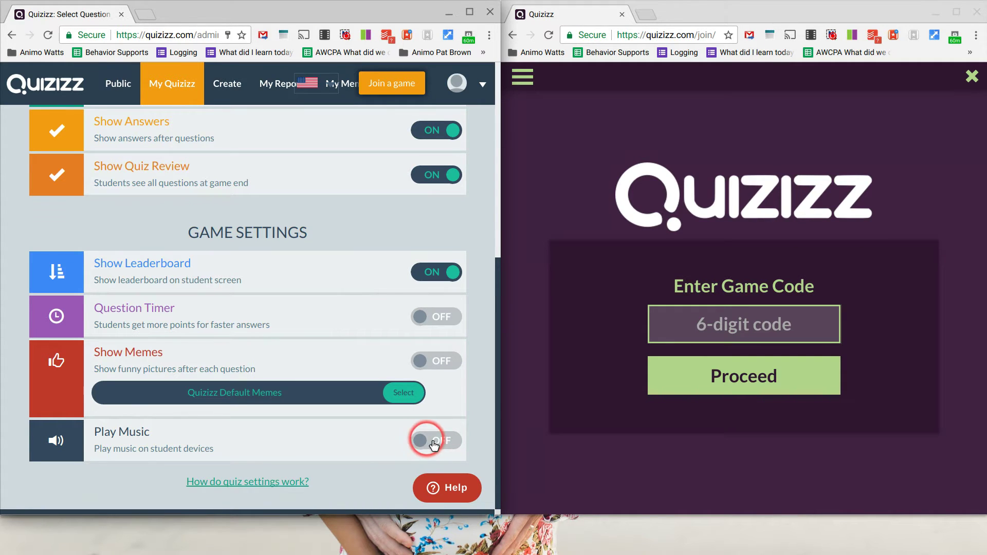
scroll(433, 445, "up", 10)
left_click(313, 257)
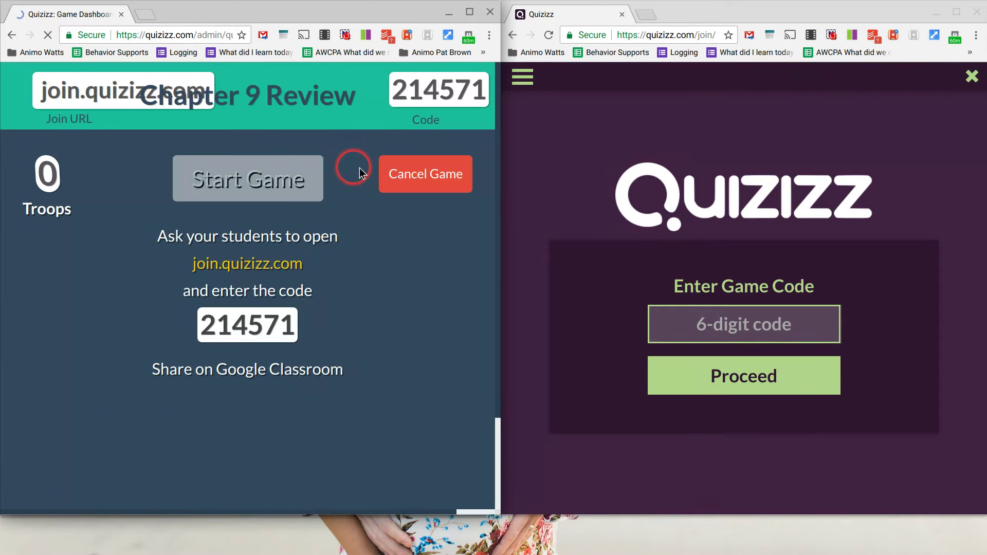
Step: Enlarge the lobby page to 250% to view the join URL and game code, and restore the default zoom
mouse_move(306, 195)
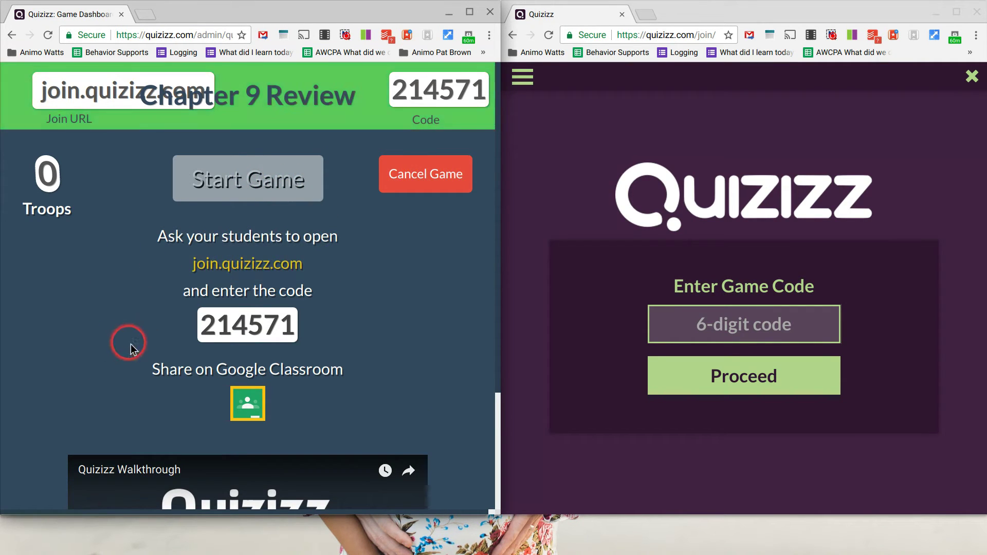
left_click(704, 324)
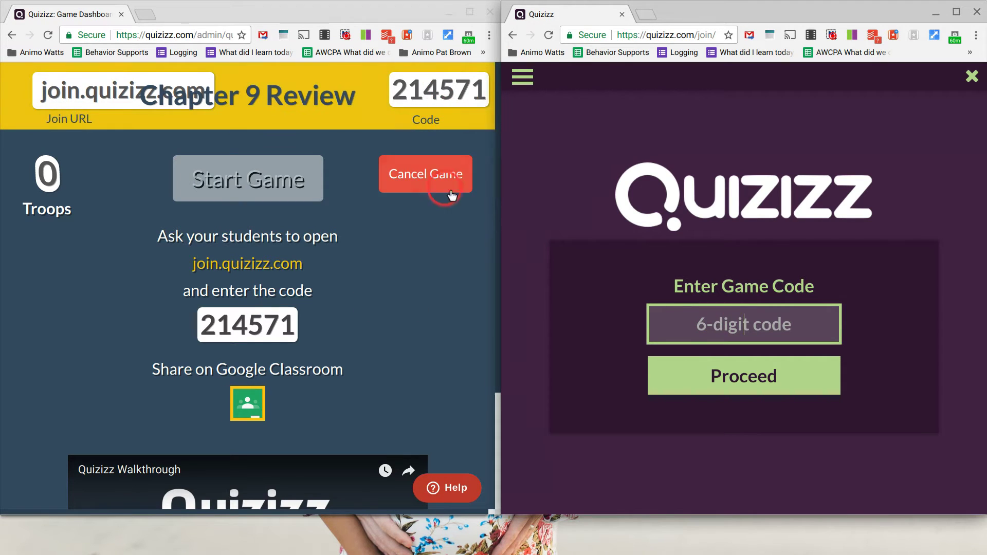
left_click(449, 243)
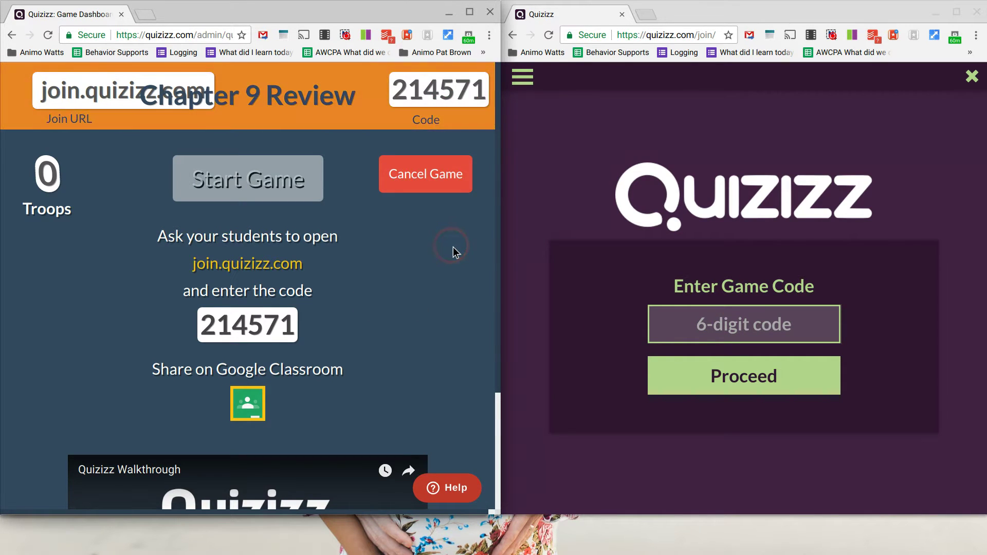
key("ctrl+plus")
key("ctrl+plus")
key("ctrl+plus")
key("ctrl+plus")
key("ctrl+plus")
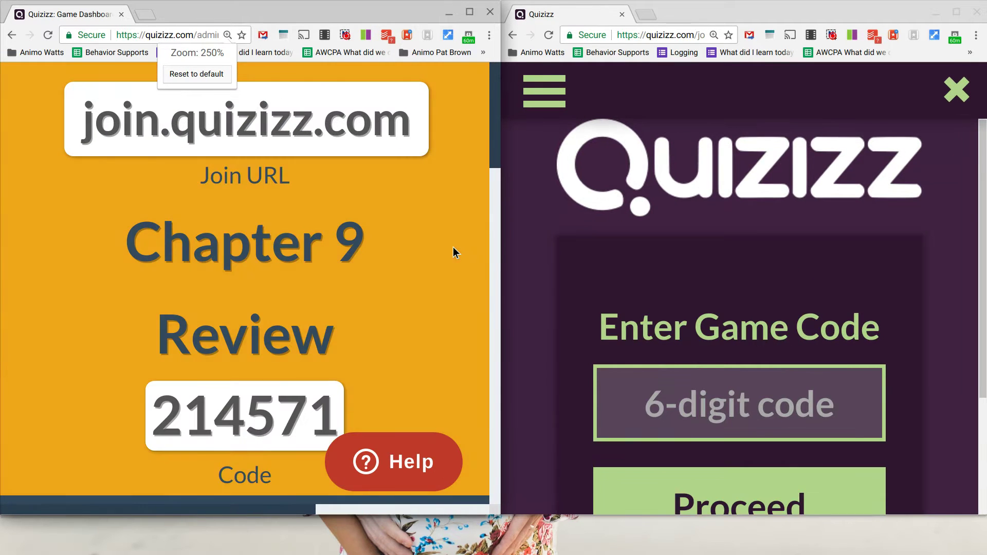
key("ctrl+plus")
key("ctrl+minus")
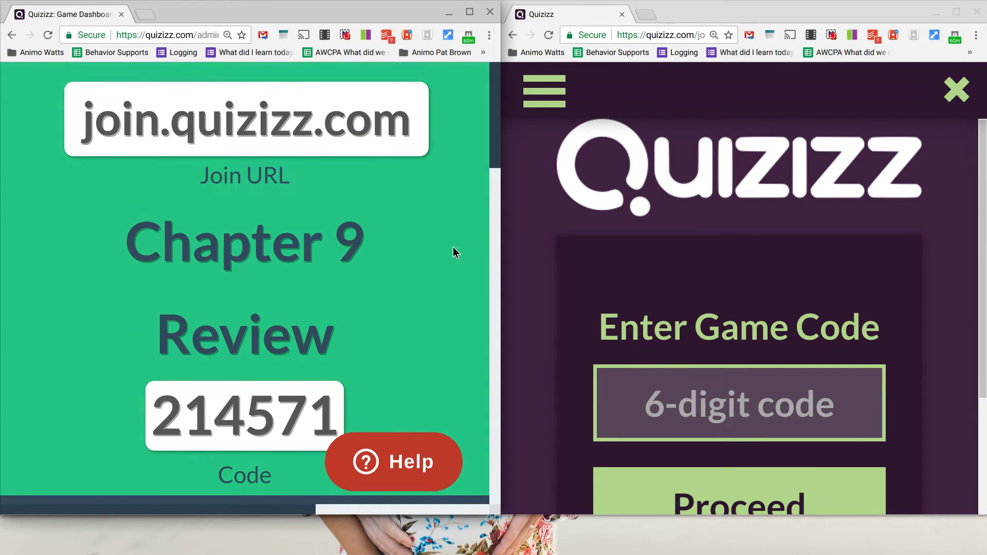
key("ctrl+0")
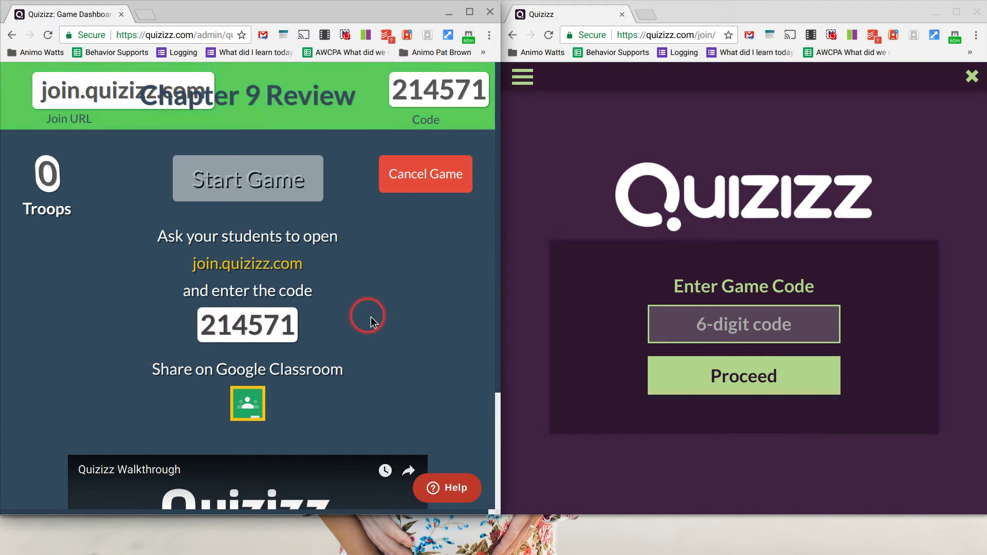
Step: Join the game as a student with game code 214571 and a player name, and start the game as the teacher
left_click(708, 330)
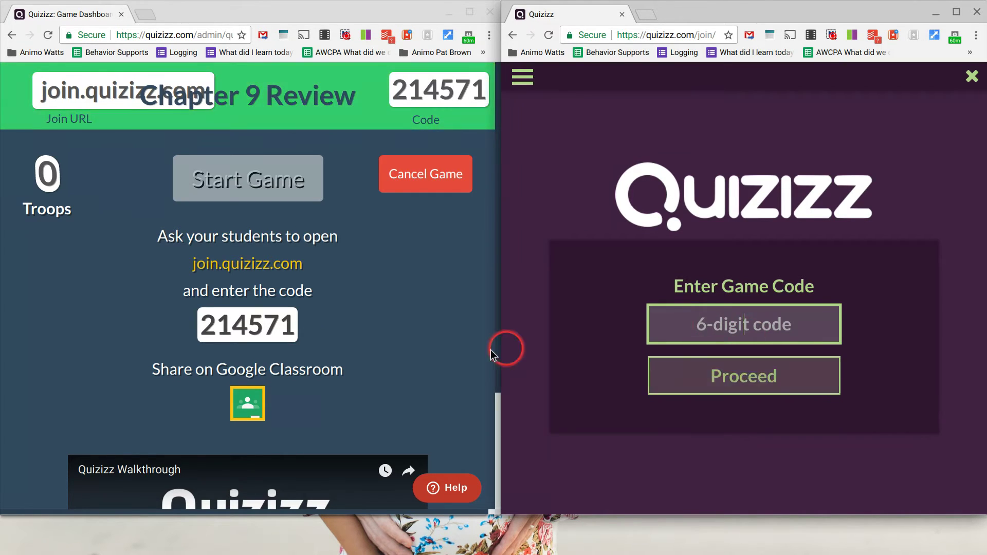
type("214571")
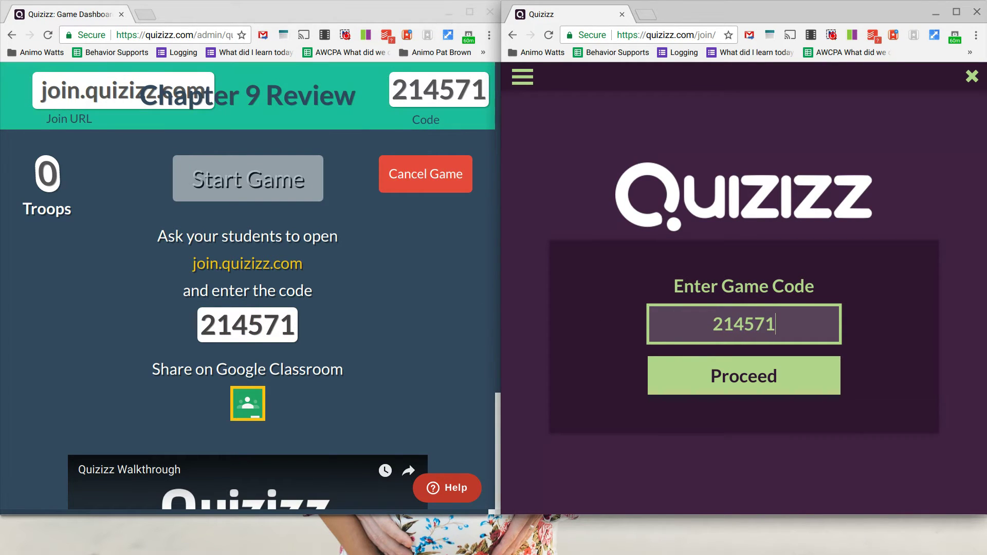
left_click(709, 375)
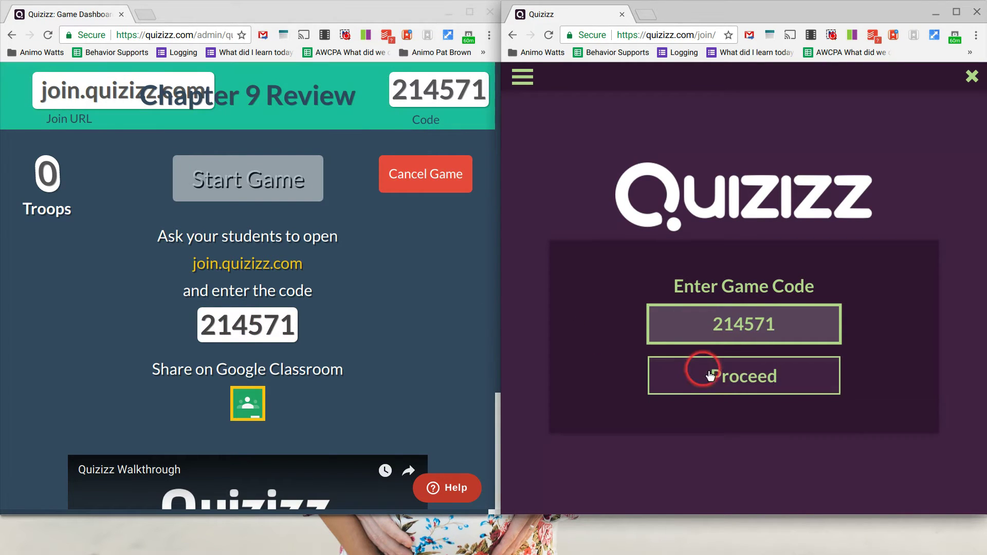
left_click(717, 327)
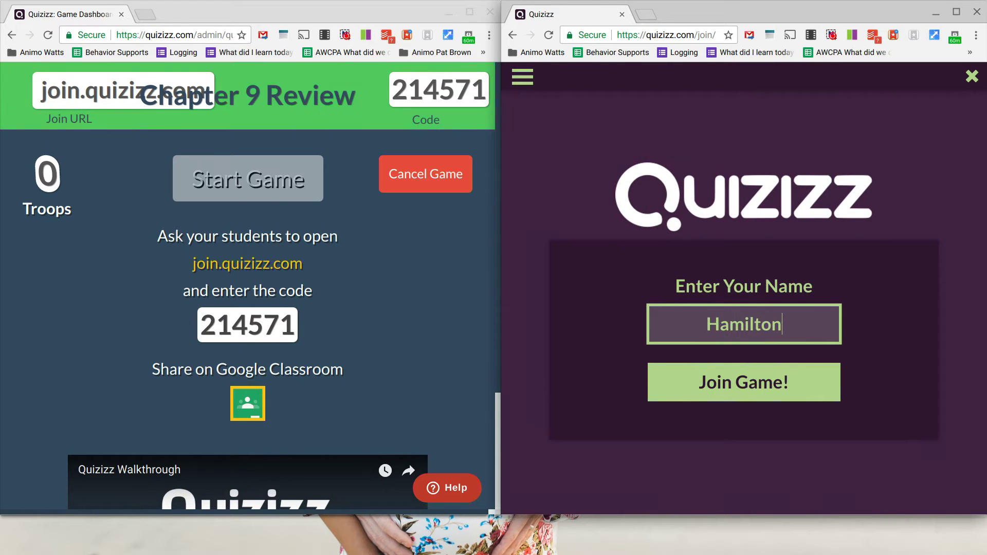
left_click(715, 382)
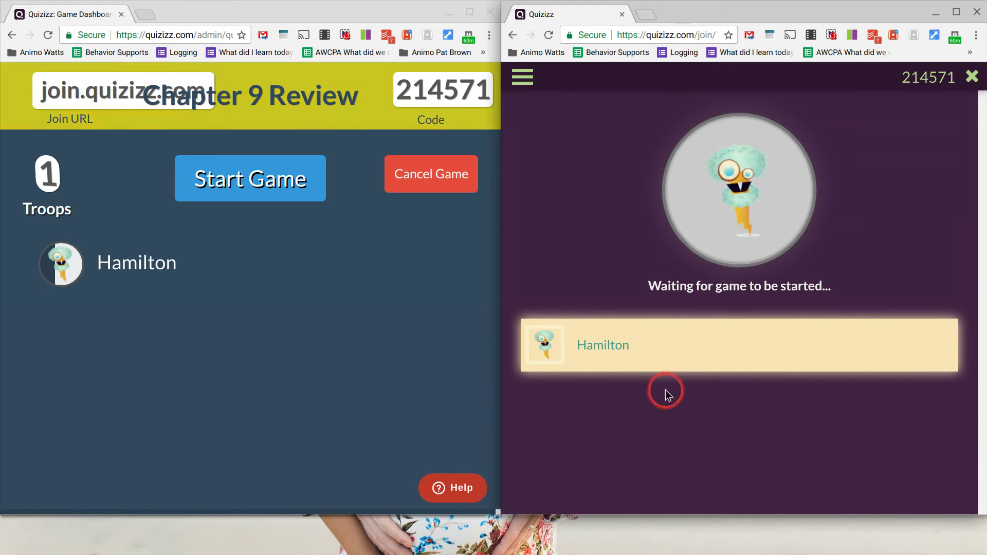
left_click(244, 196)
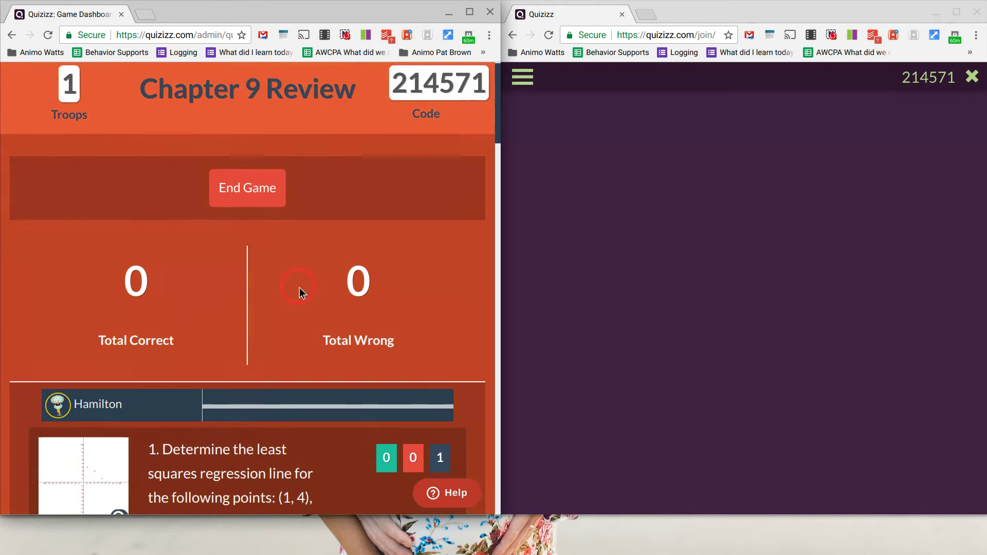
Step: Examine the teacher dashboard's per-question correct, wrong and not-attempted counters and the total correct and total wrong figures
scroll(254, 197, "down", 3)
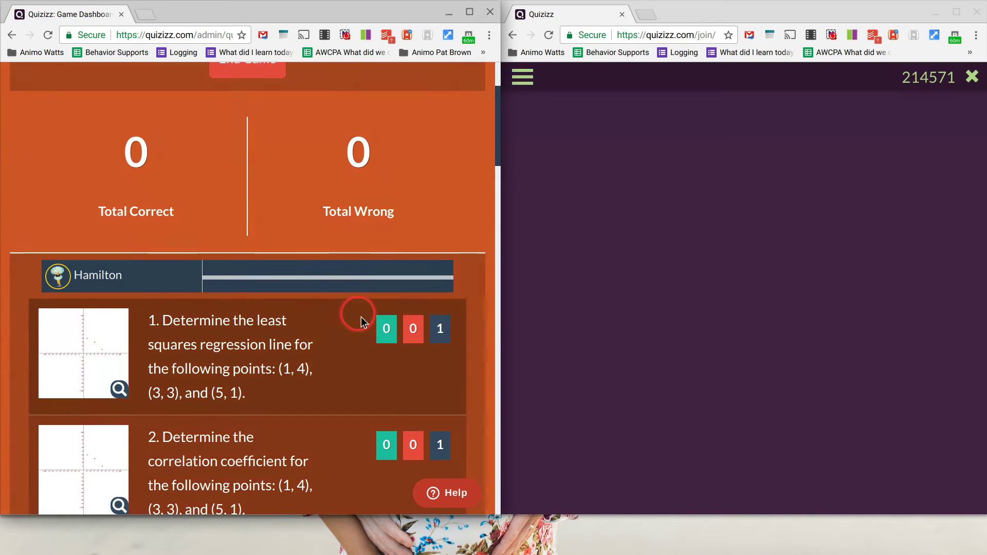
scroll(350, 322, "down", 2)
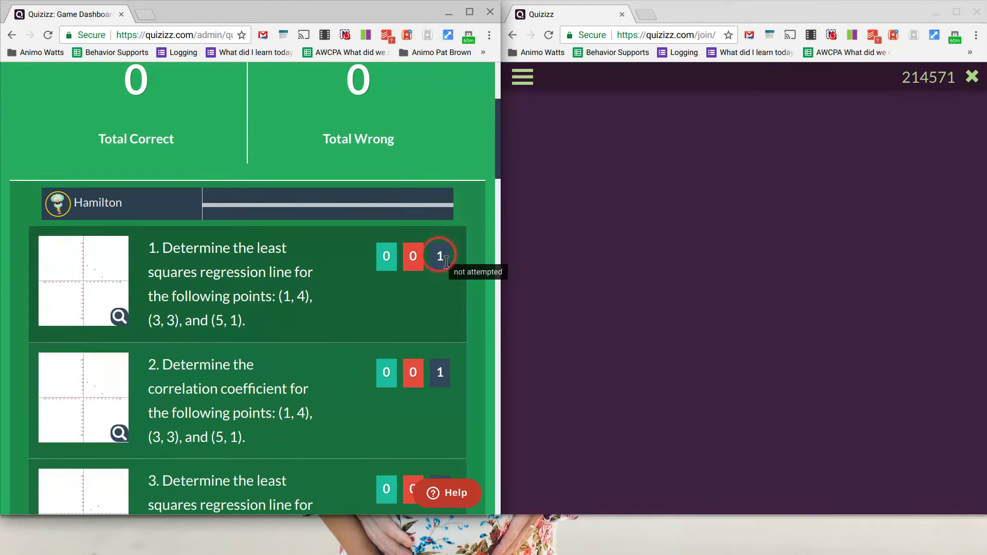
scroll(295, 263, "down", 12)
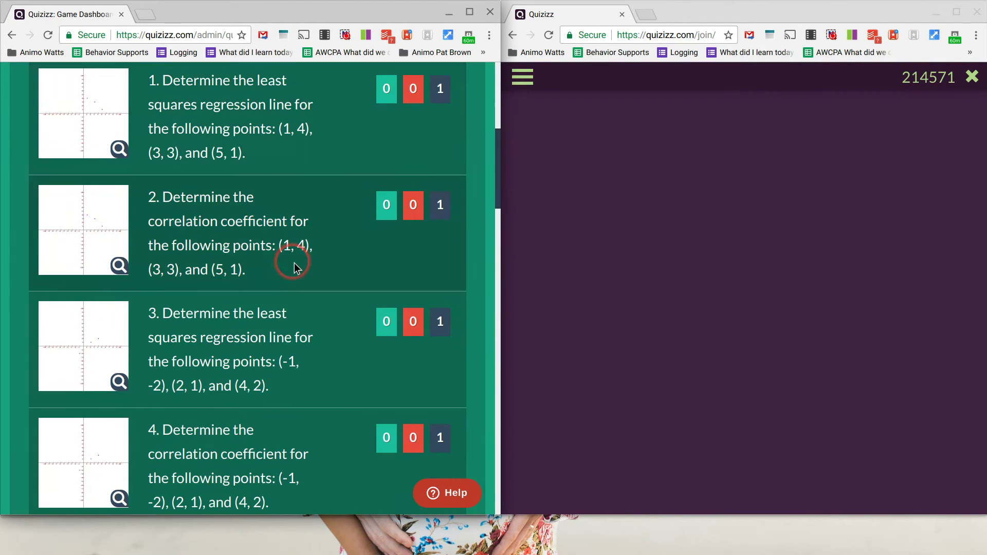
scroll(294, 264, "down", 10)
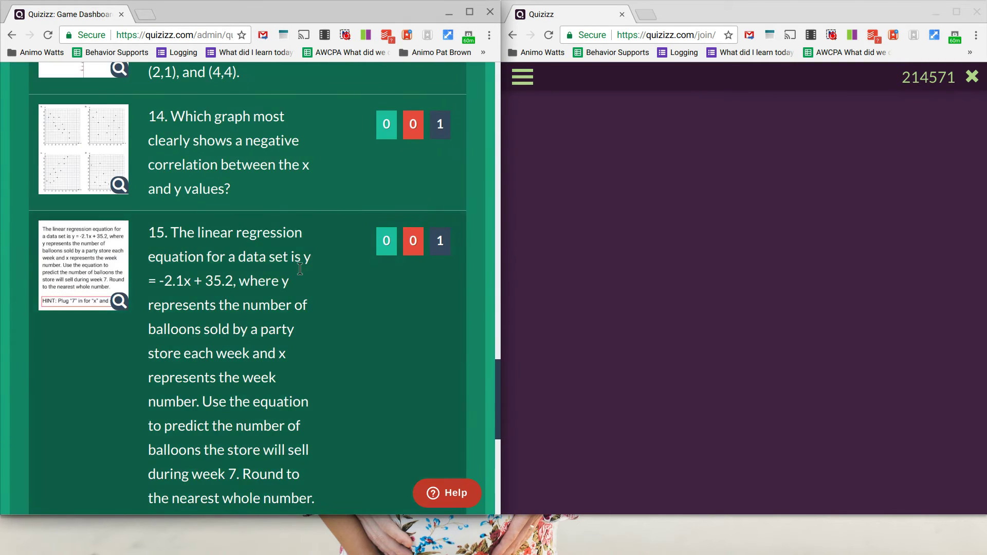
scroll(294, 264, "up", 20)
left_click(294, 267)
left_click(125, 288)
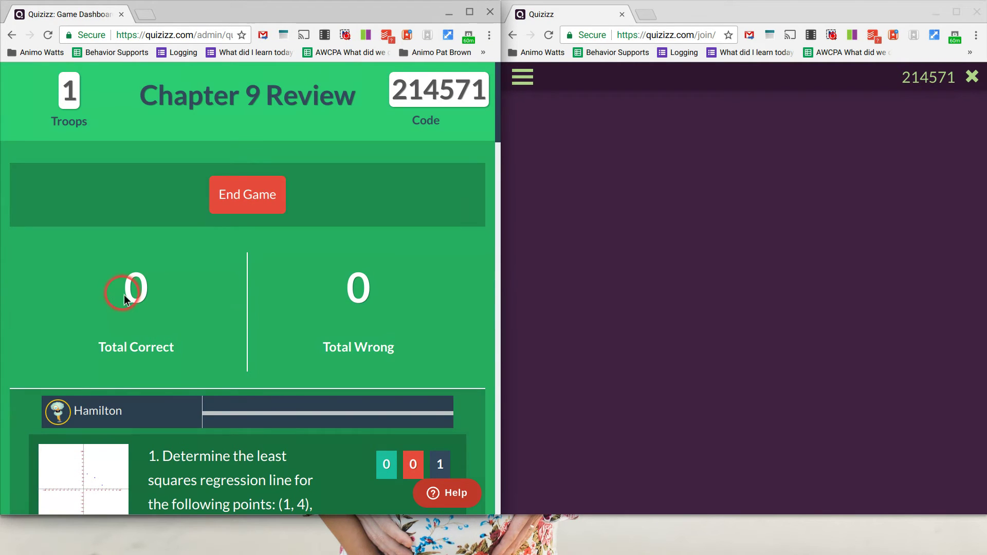
left_click(355, 293)
left_click(359, 288)
Step: Answer the student's first three questions with r = 0.9, graph d and y = 0.751x + 6.94
left_click(661, 272)
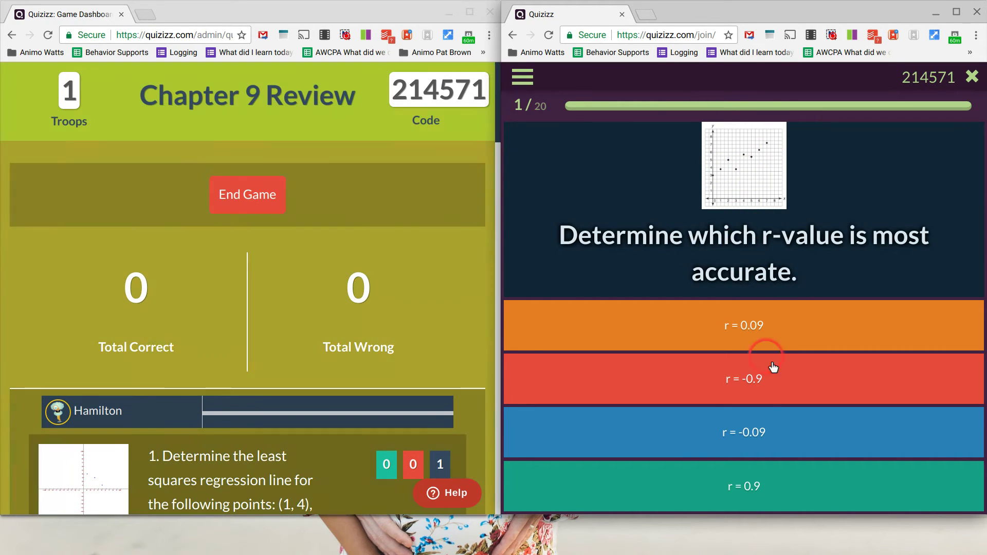
left_click(801, 495)
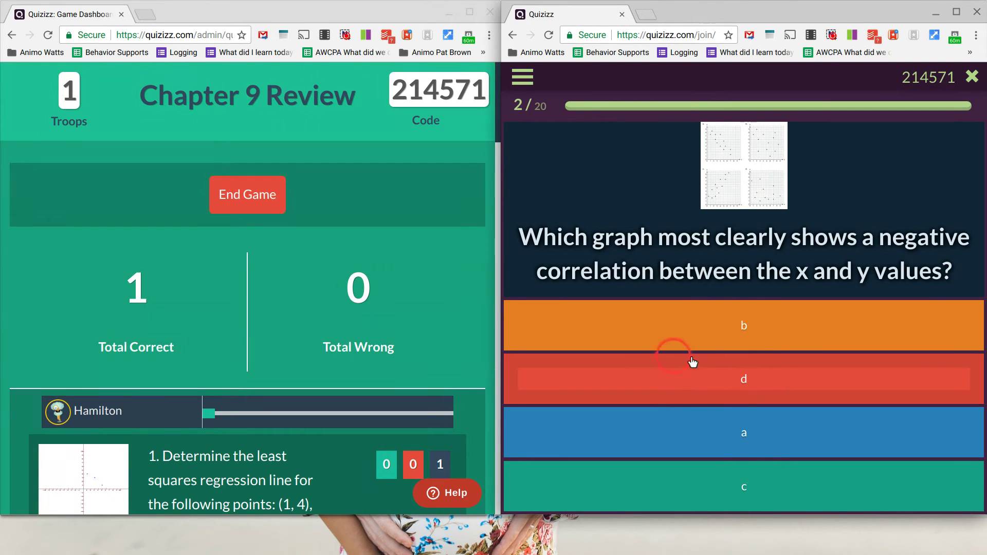
left_click(698, 385)
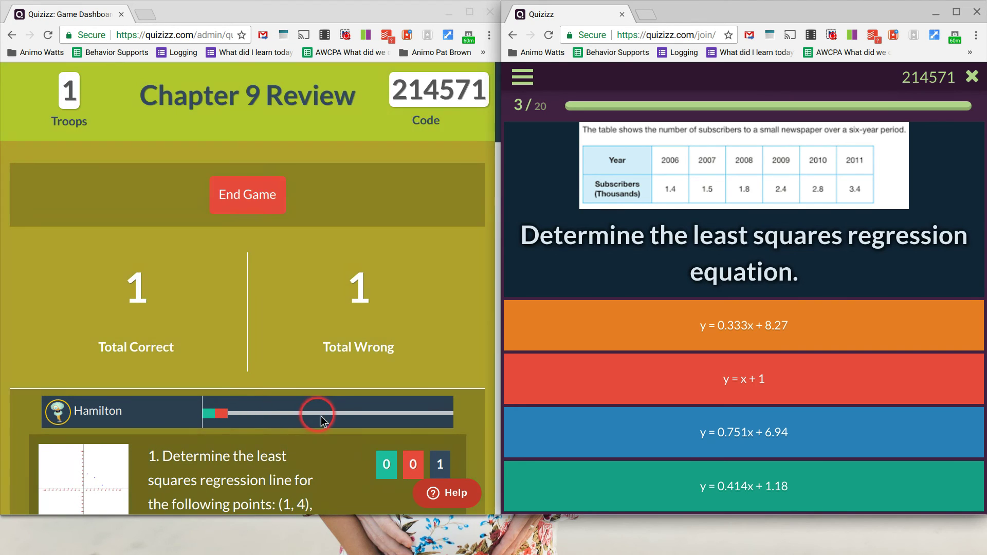
left_click(662, 439)
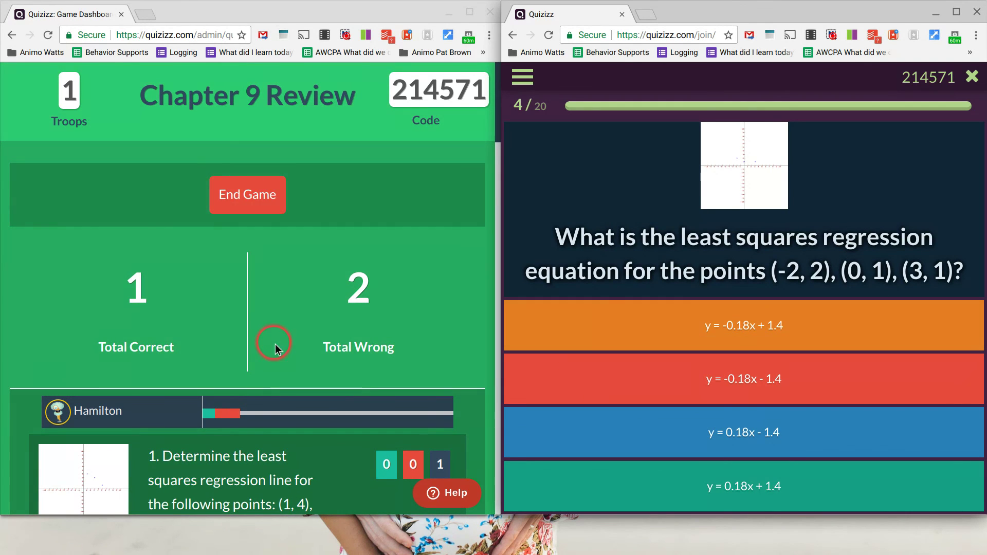
scroll(263, 330, "down", 5)
scroll(260, 335, "up", 5)
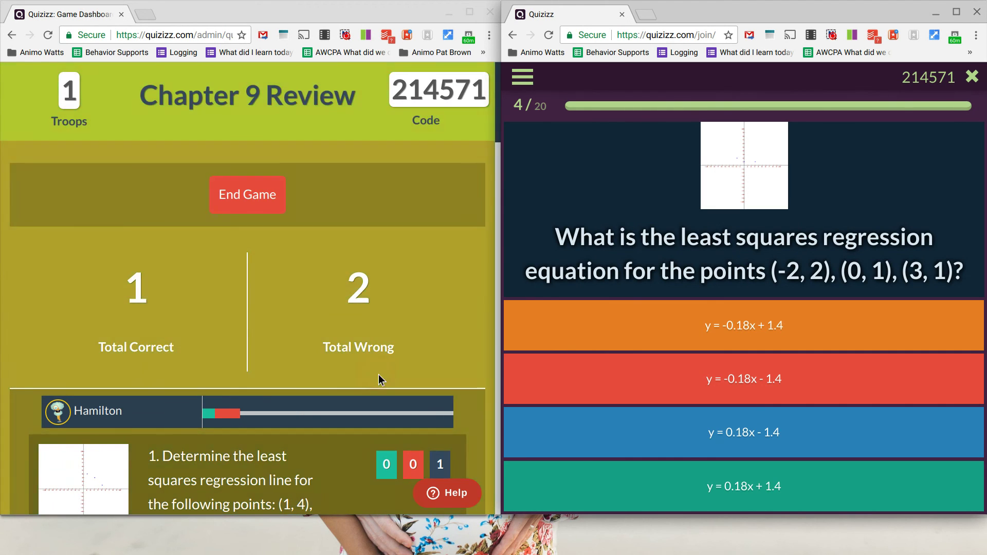
left_click(638, 324)
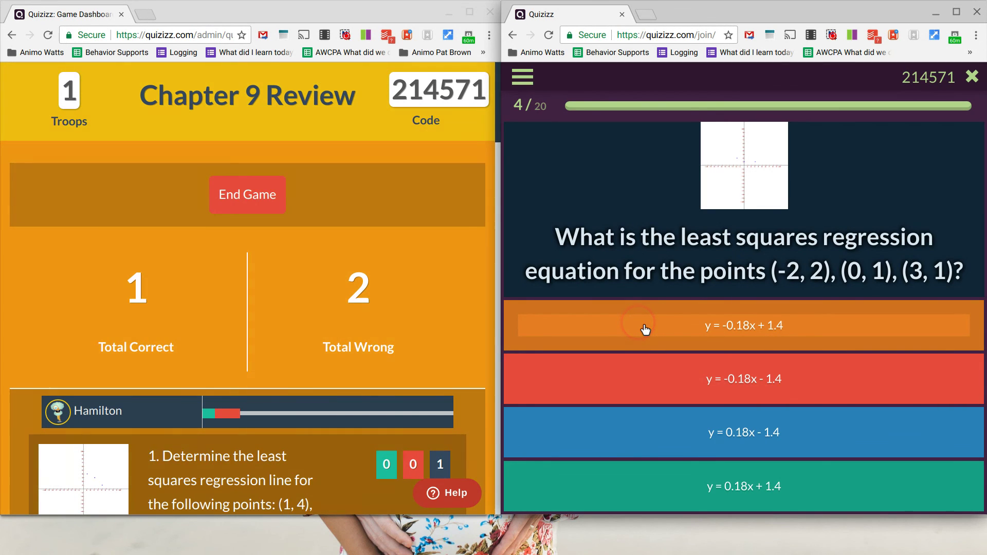
left_click(705, 346)
left_click(668, 434)
left_click(664, 309)
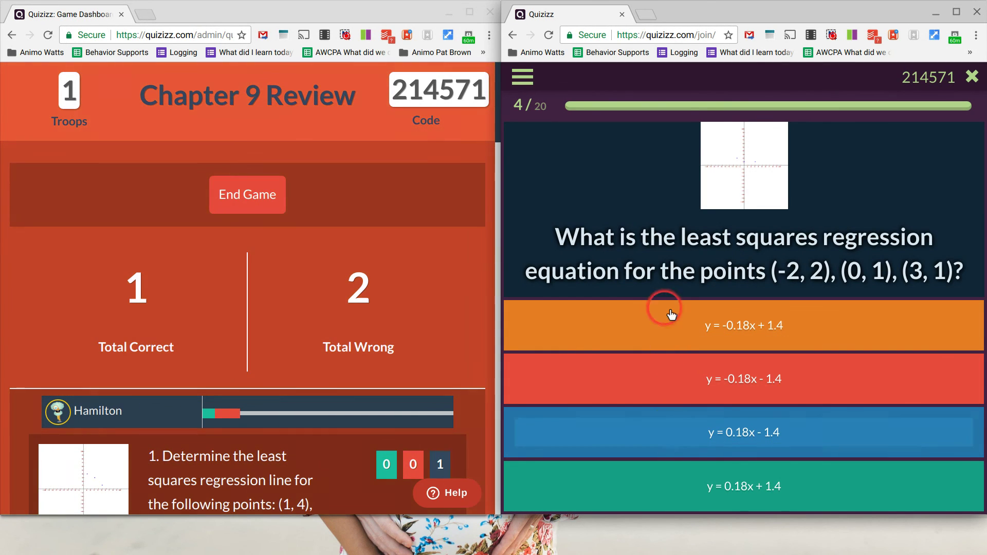